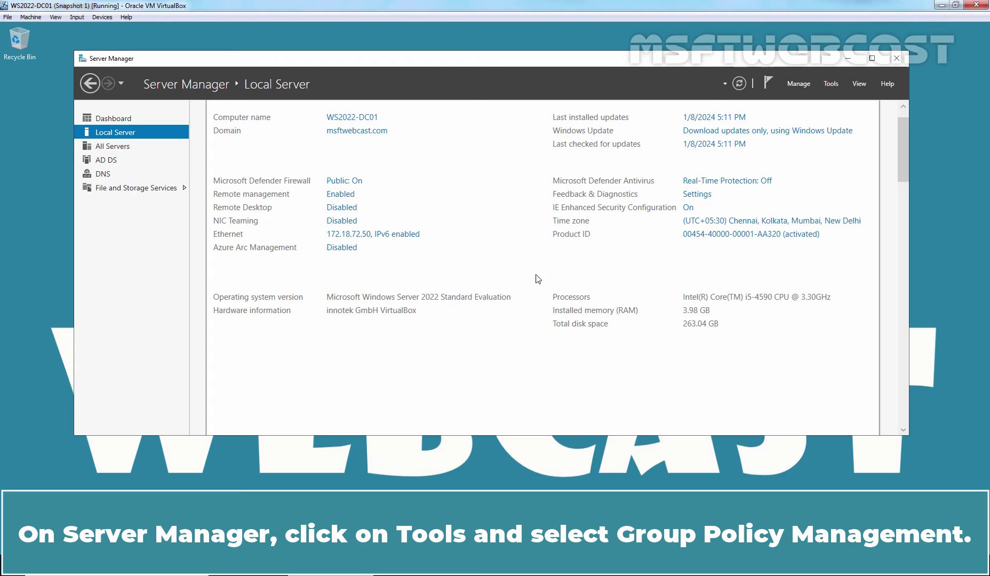
- Launch the Group Policy Management console from the Server Manager Tools menu
click(830, 84)
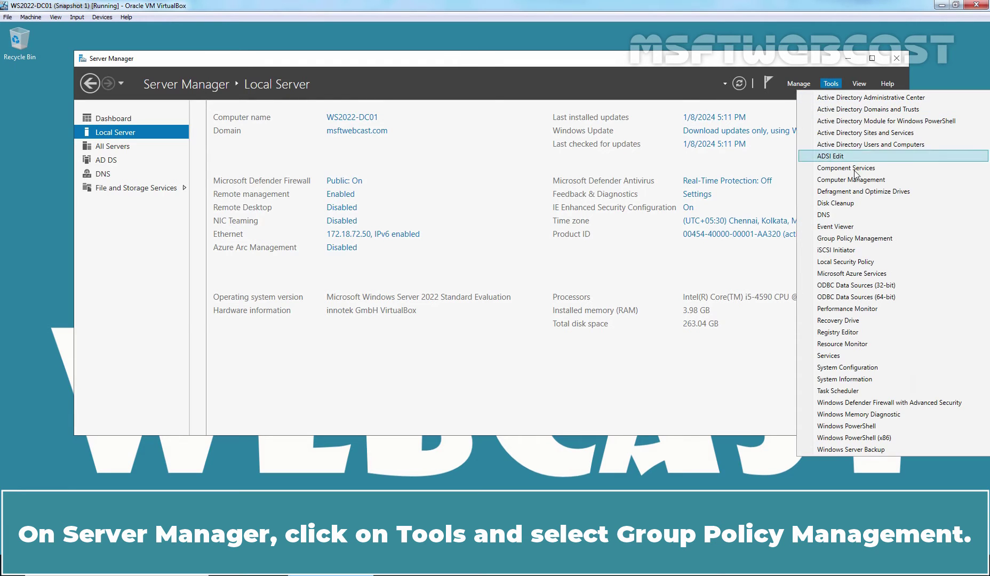
click(854, 238)
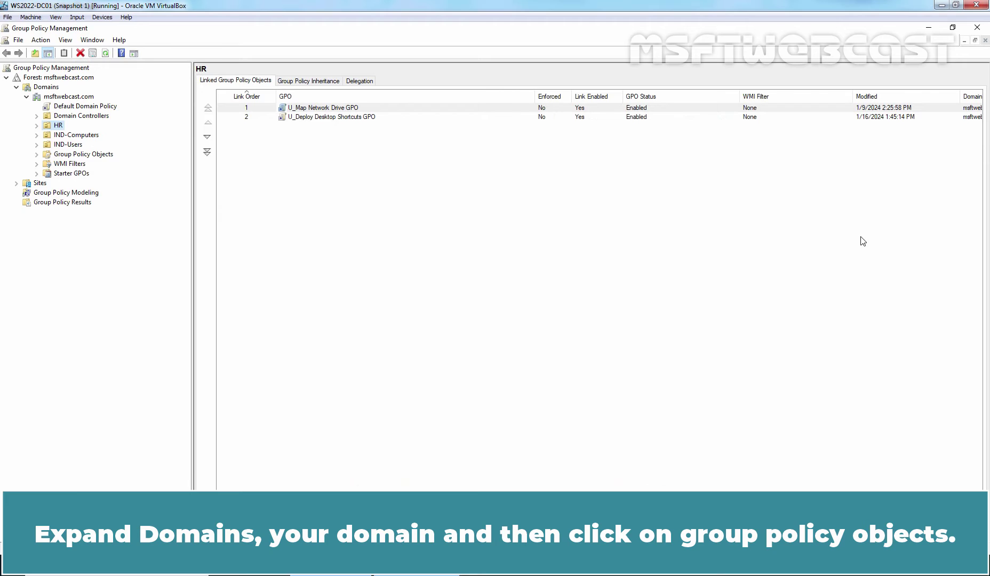
- Open the Default Domain Policy under Group Policy Objects for editing
double_click(98, 155)
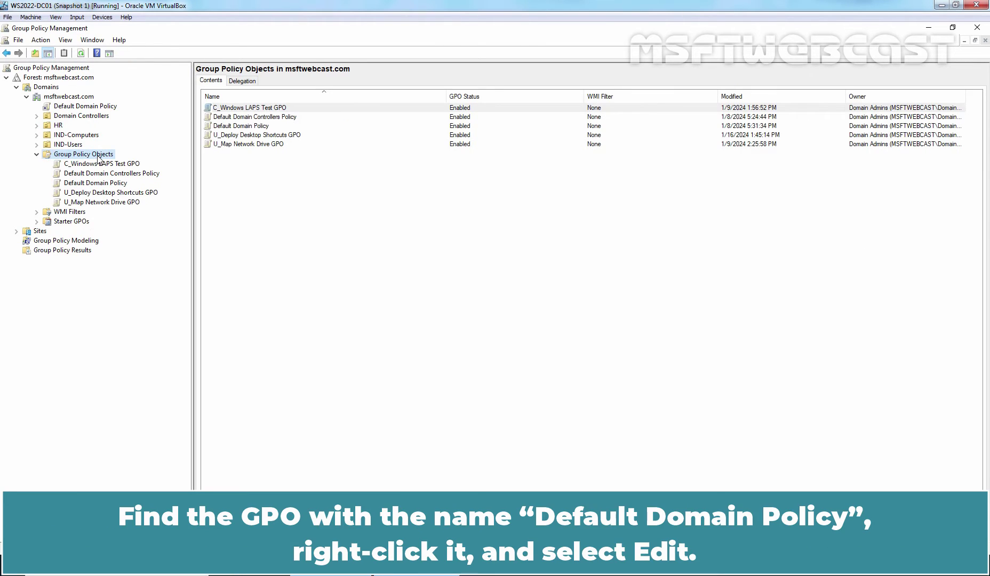
click(93, 183)
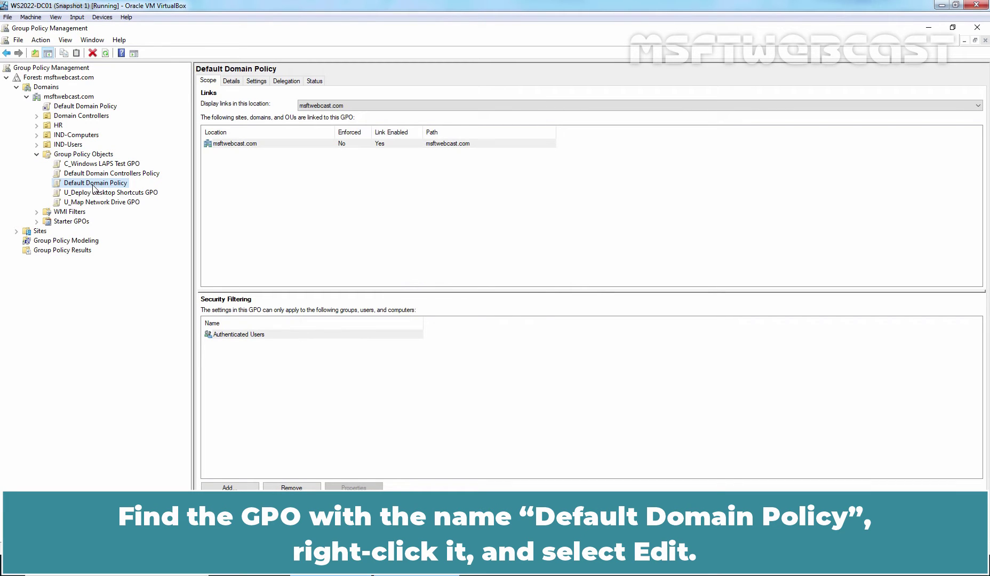
right_click(94, 187)
click(129, 195)
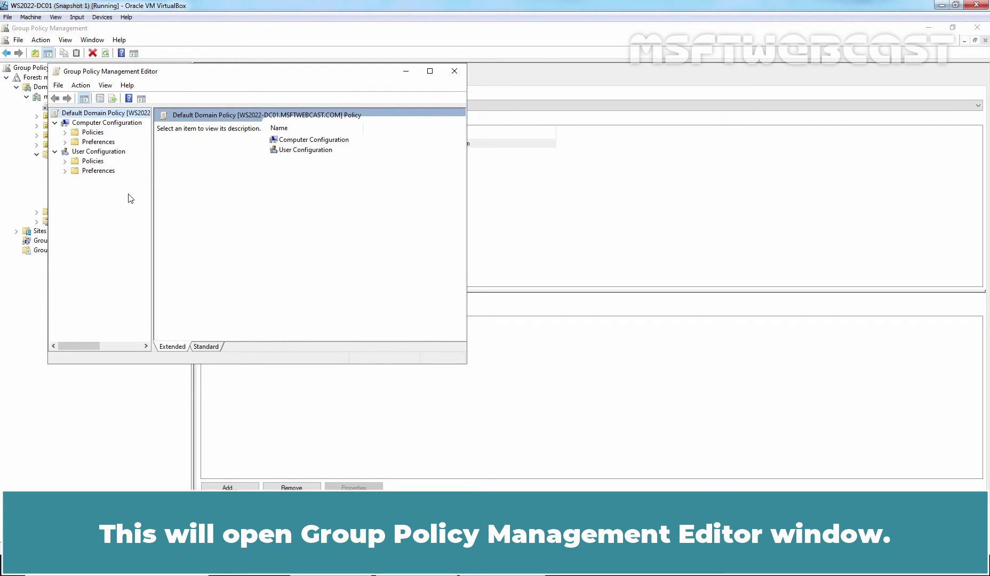
- Maximize the editor and browse to Computer Configuration's Account Policies > Password Policy
click(430, 76)
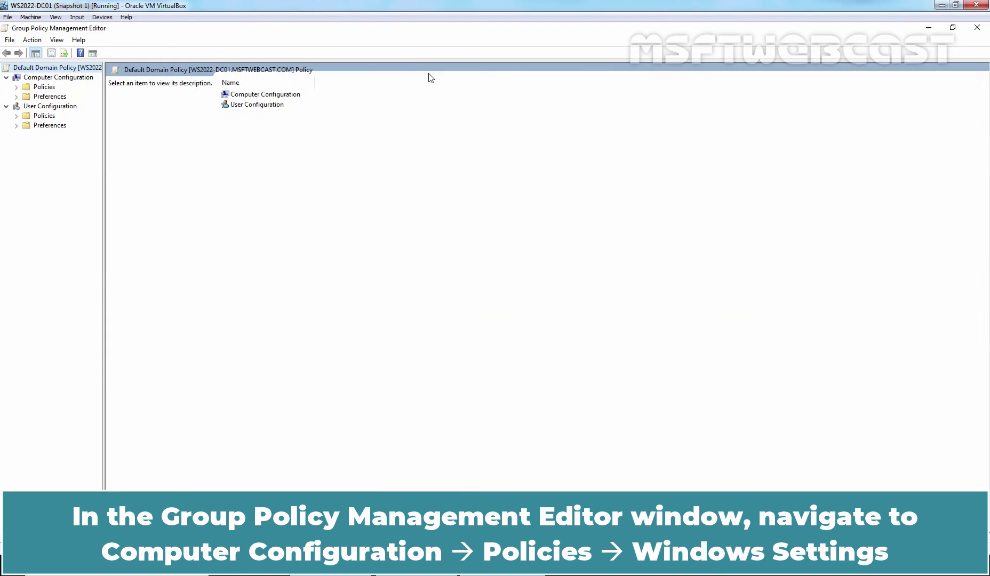
click(47, 78)
double_click(46, 89)
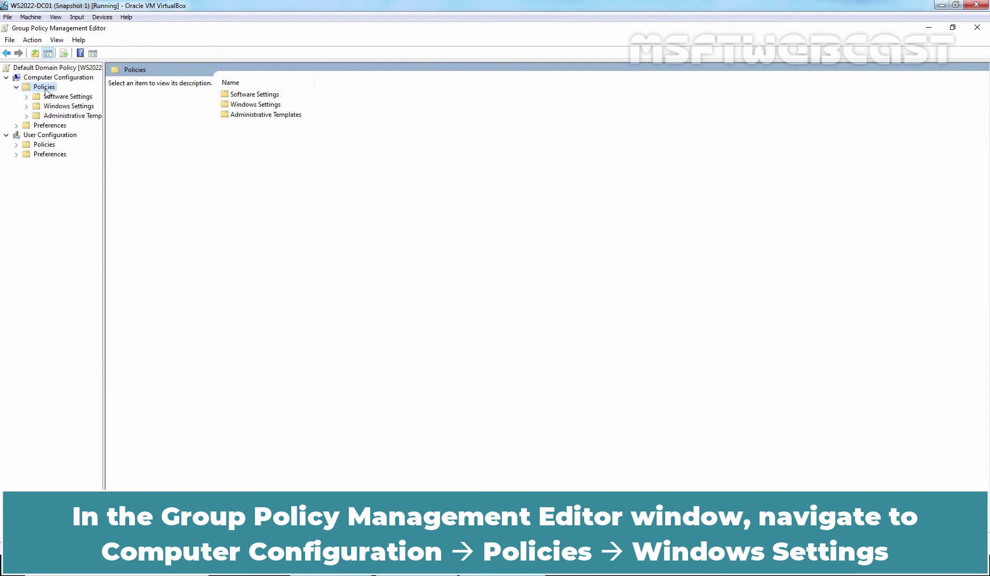
click(68, 106)
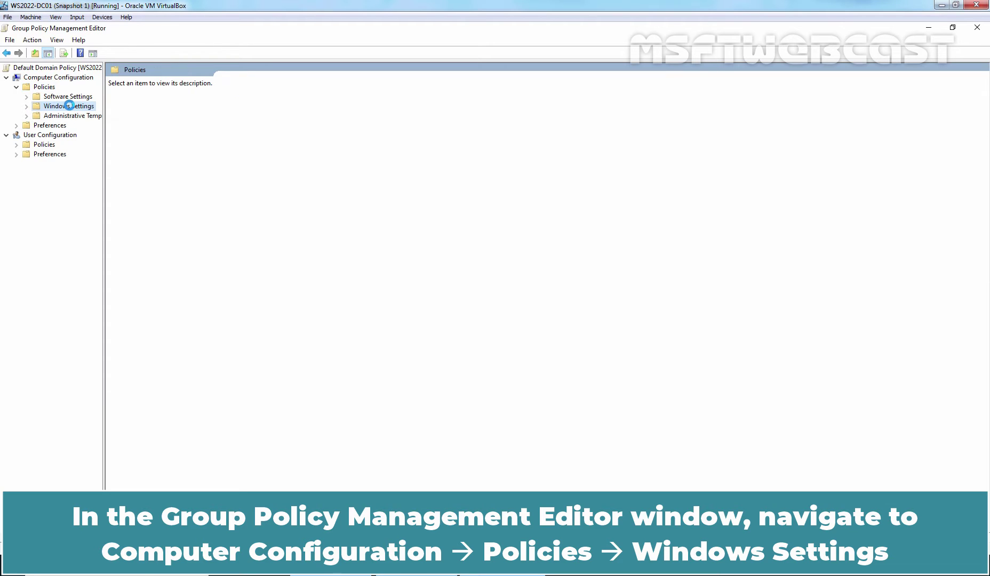
double_click(69, 105)
double_click(74, 137)
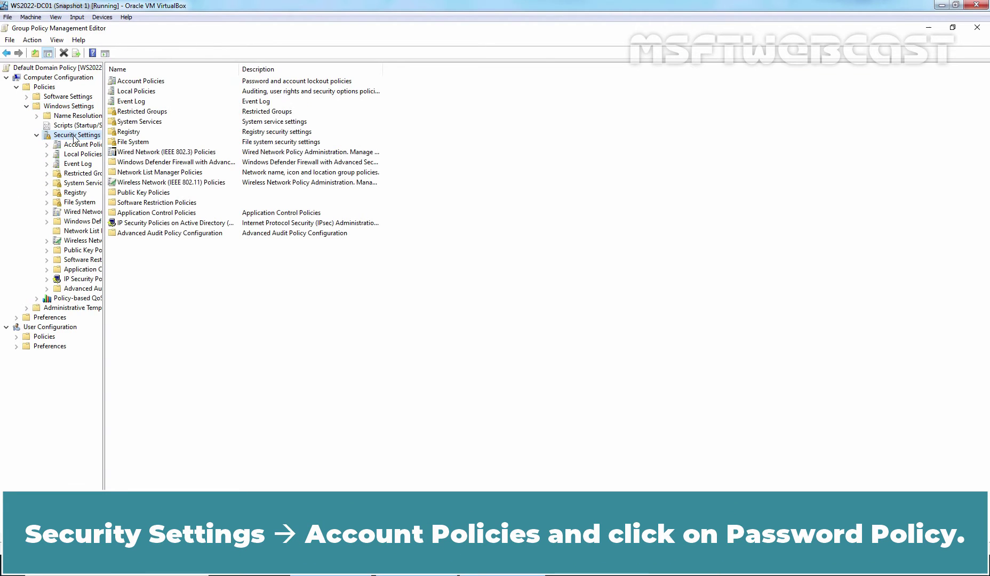
double_click(75, 145)
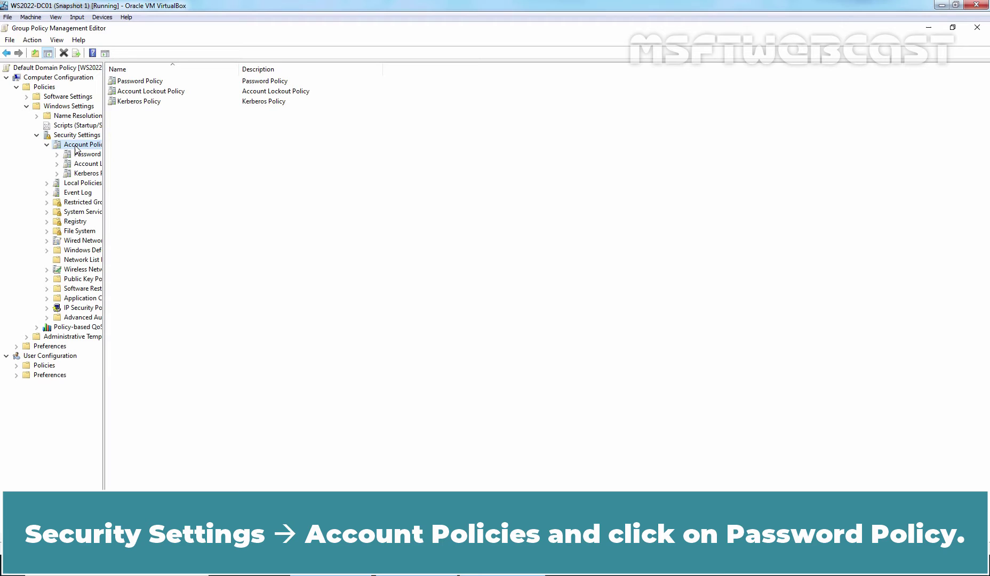
click(80, 154)
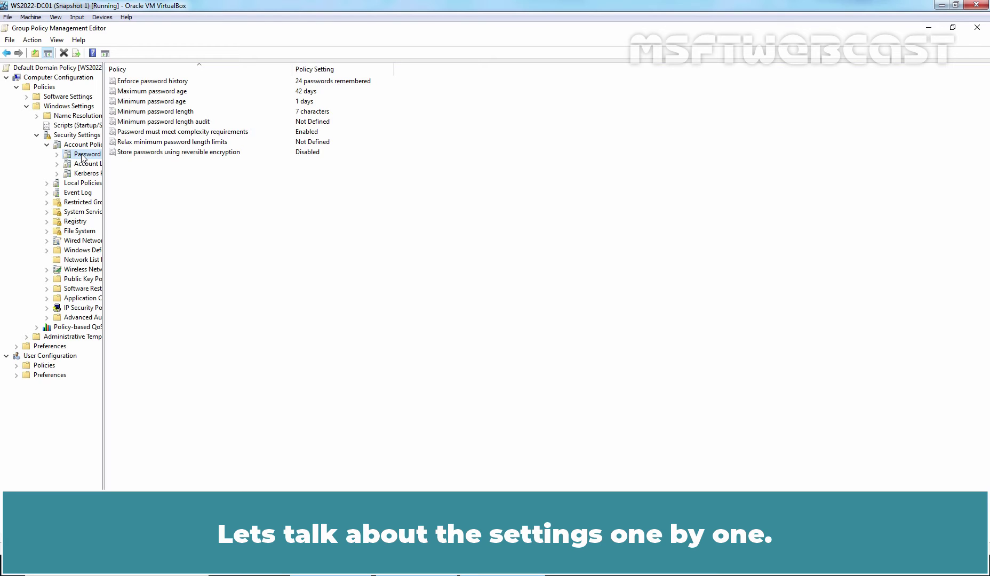
click(170, 84)
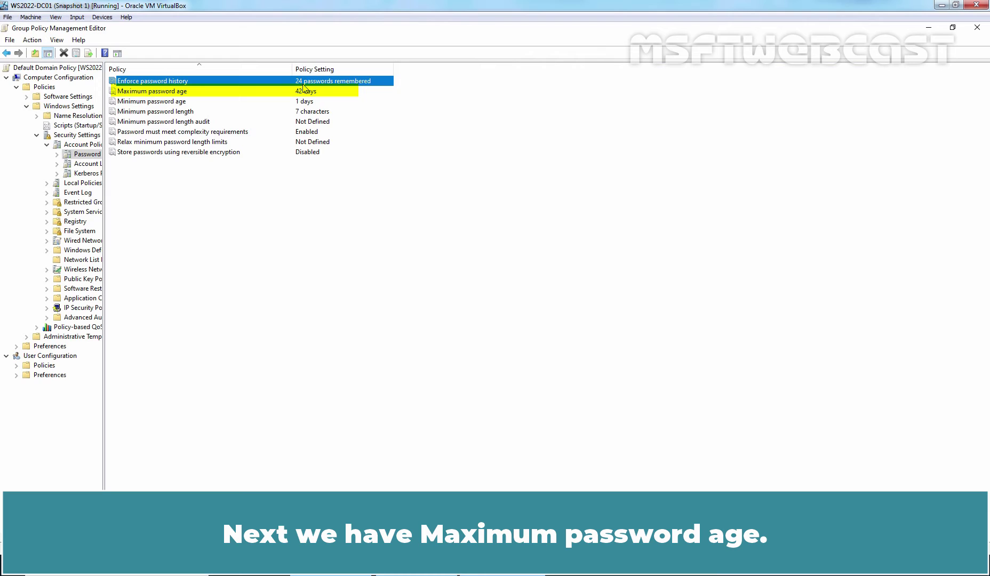
- Change Maximum password age from 42 to 30 days
click(177, 93)
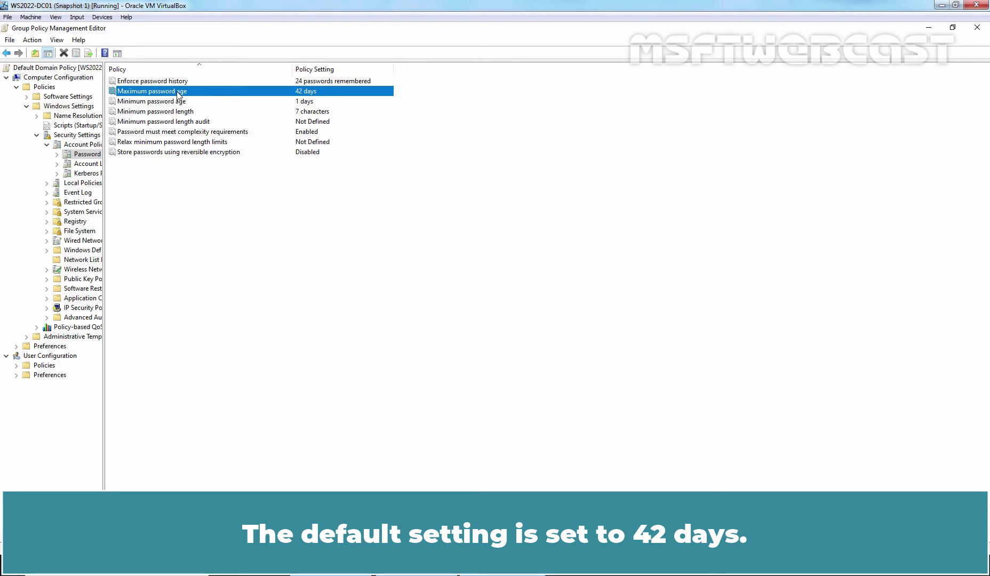
double_click(179, 95)
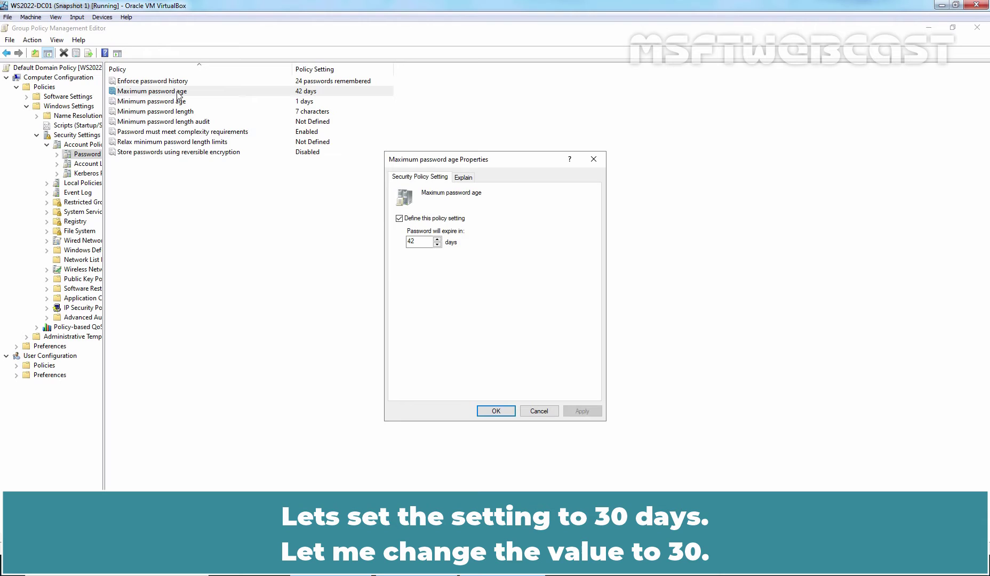
double_click(417, 241)
text(30)
click(584, 411)
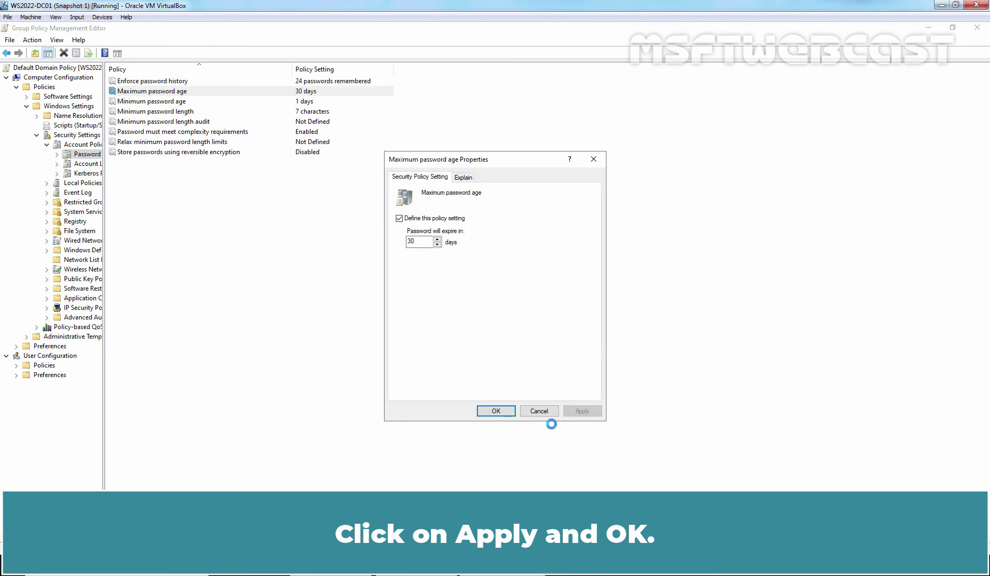
click(496, 412)
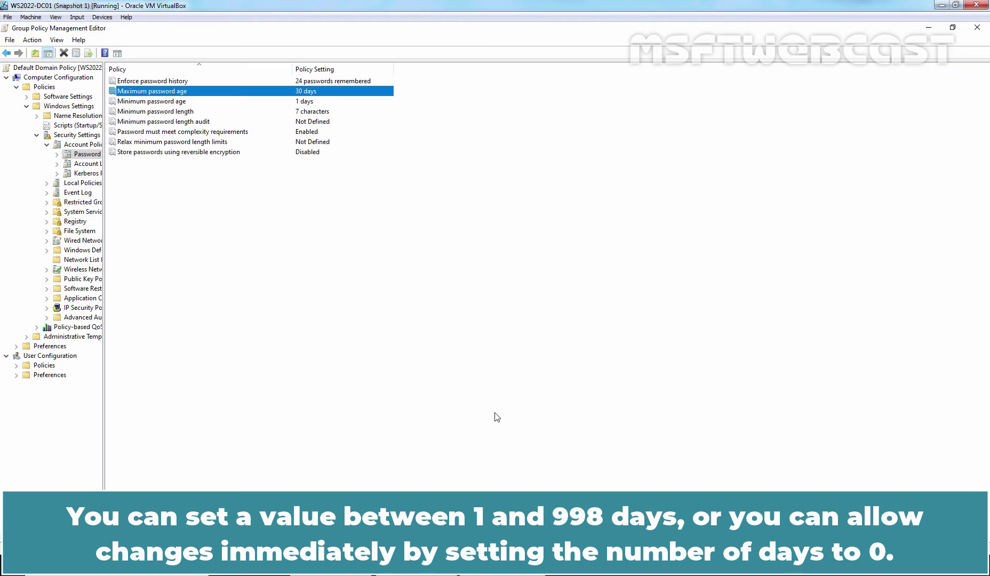
- Change Minimum password age from 1 to 0 days
double_click(169, 101)
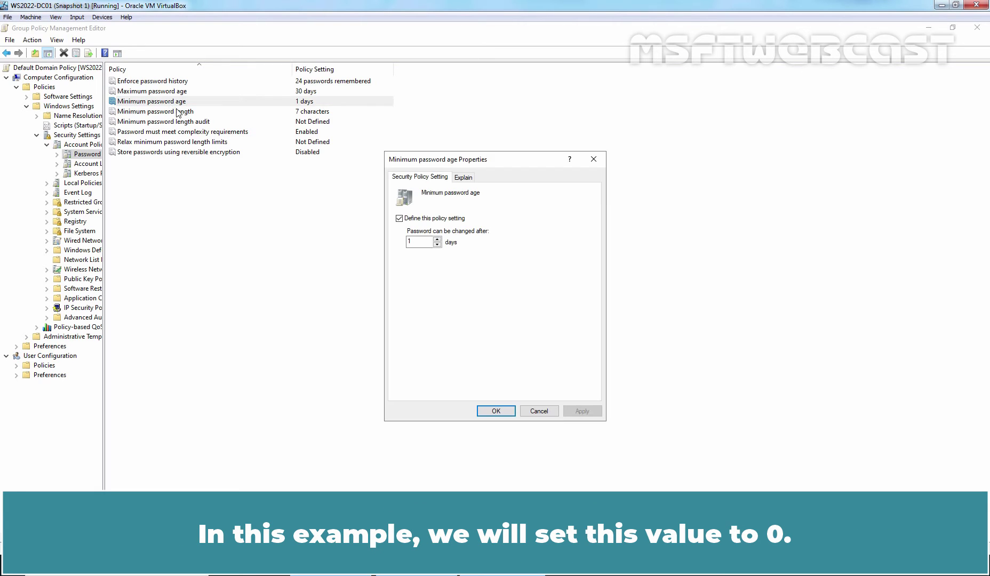
double_click(409, 242)
text(0)
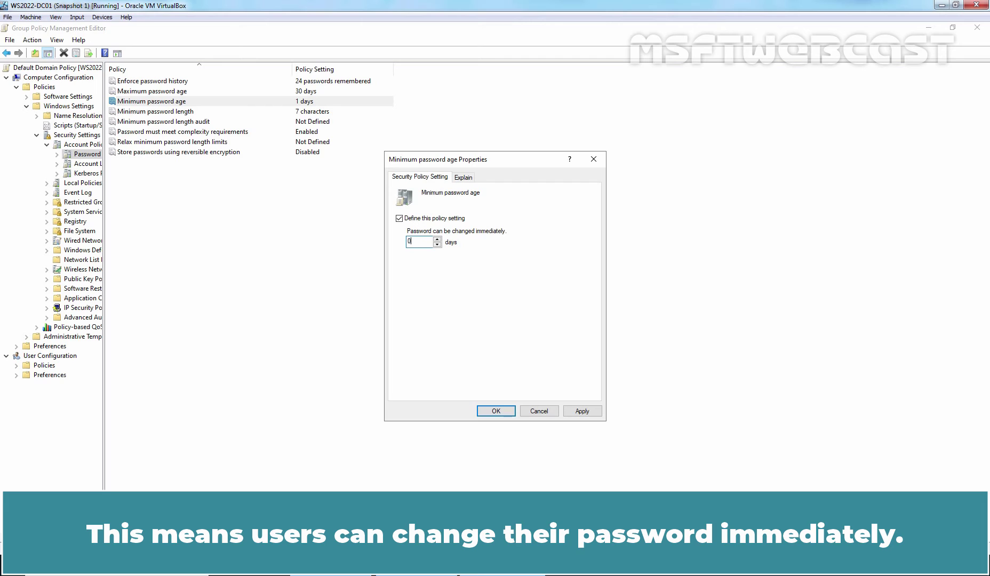
click(582, 411)
click(494, 412)
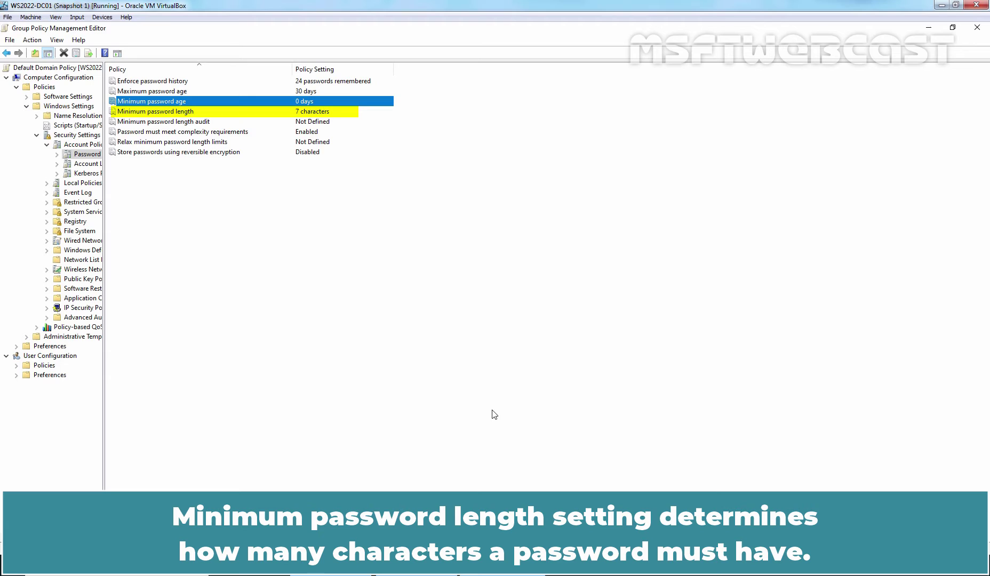
- Raise Minimum password length from 7 to 10 characters
click(317, 113)
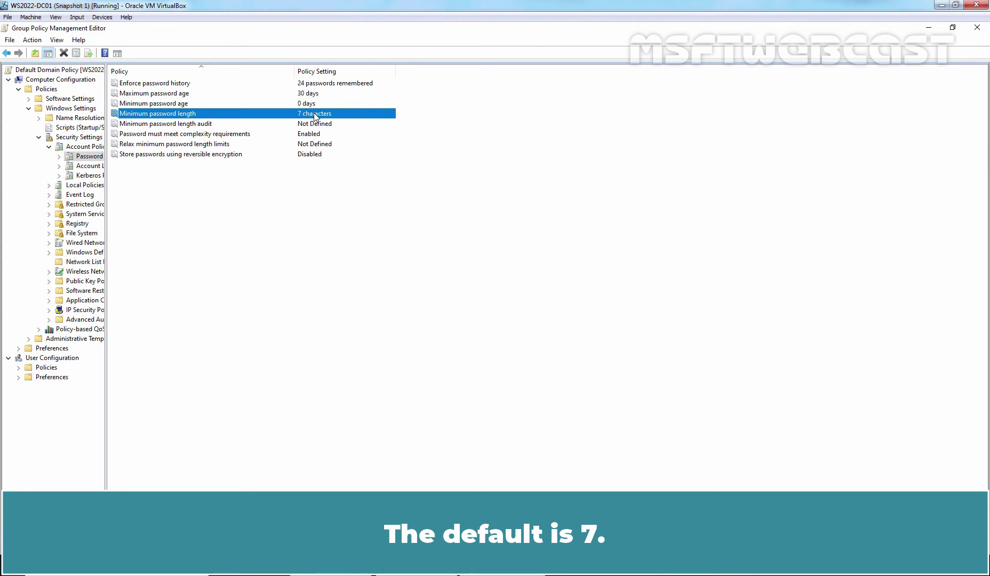
double_click(315, 114)
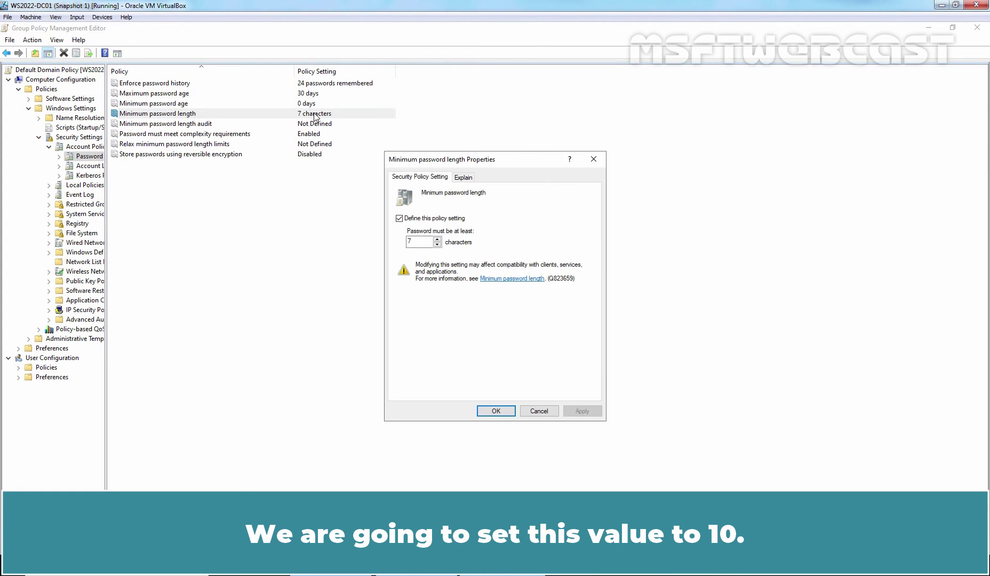
double_click(419, 240)
text(10)
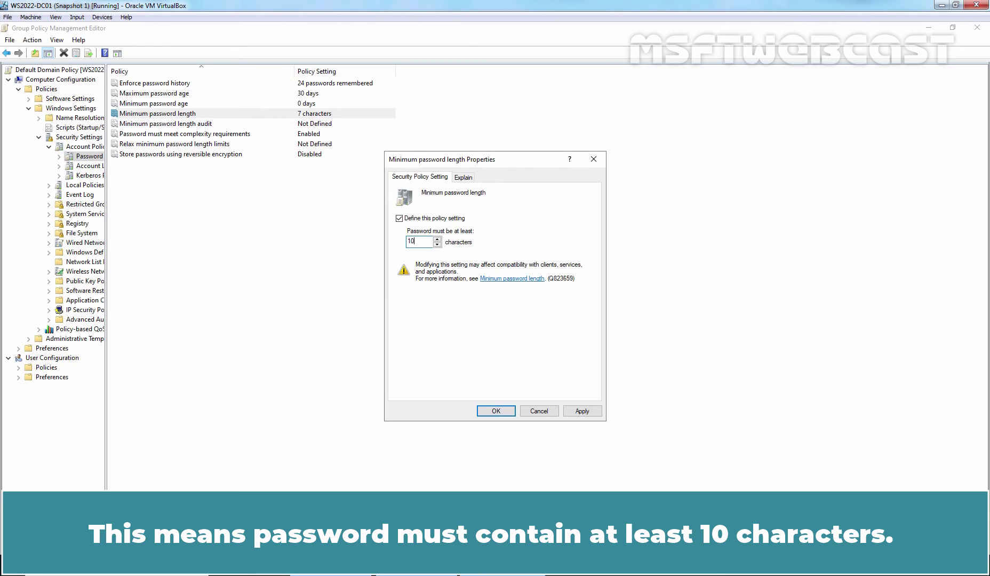
click(568, 415)
click(497, 411)
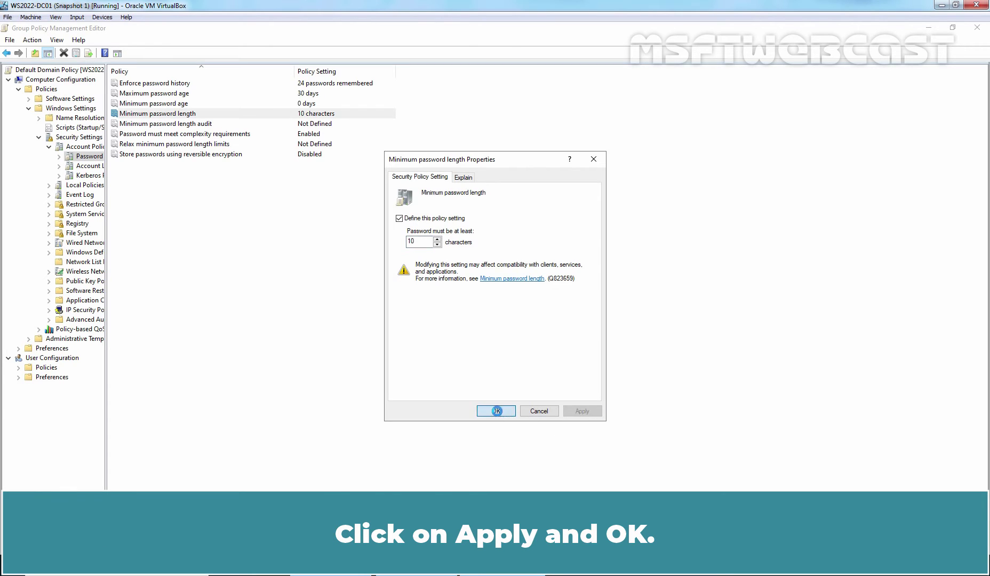
- Review the password complexity requirements setting and keep it Enabled
click(136, 136)
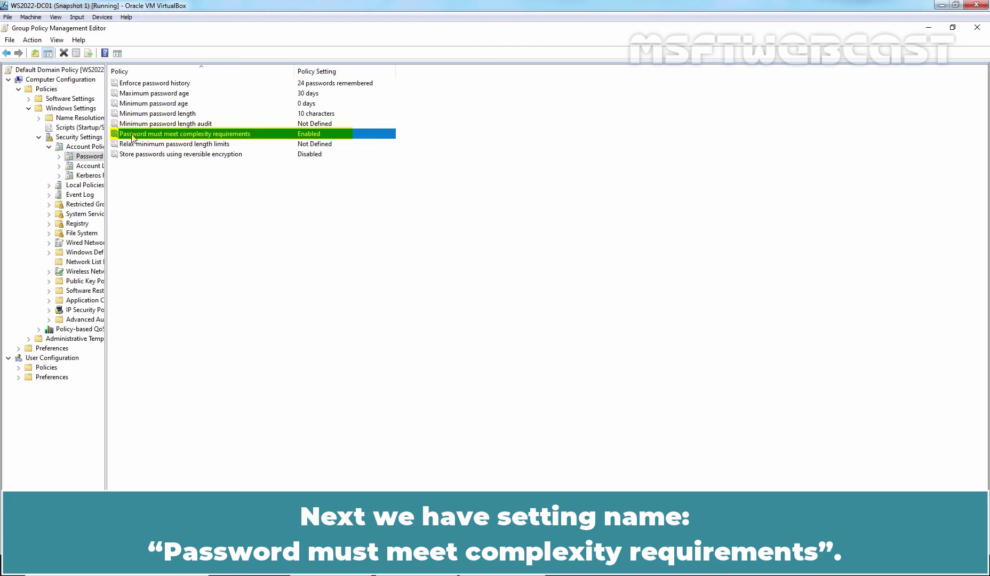
double_click(221, 134)
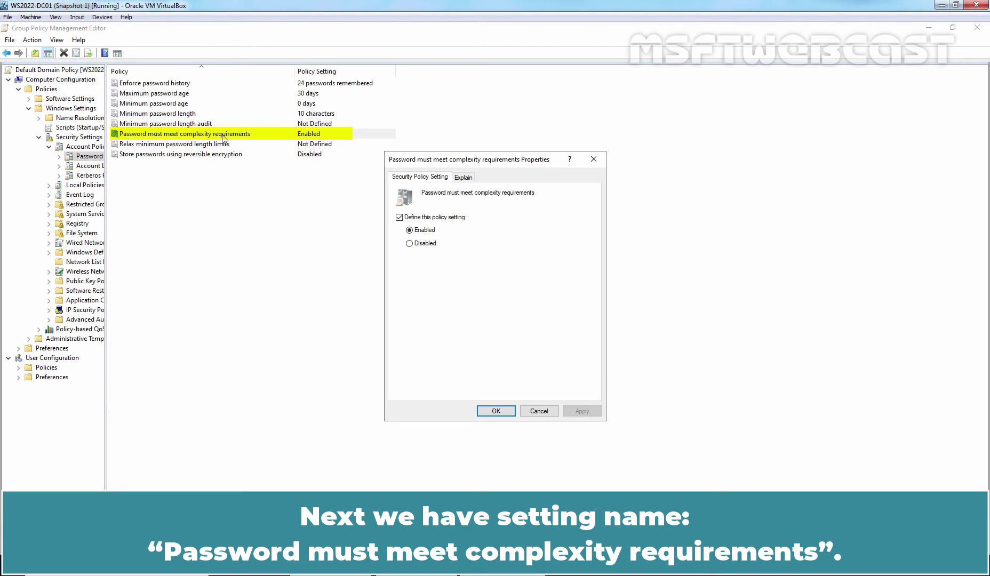
click(464, 178)
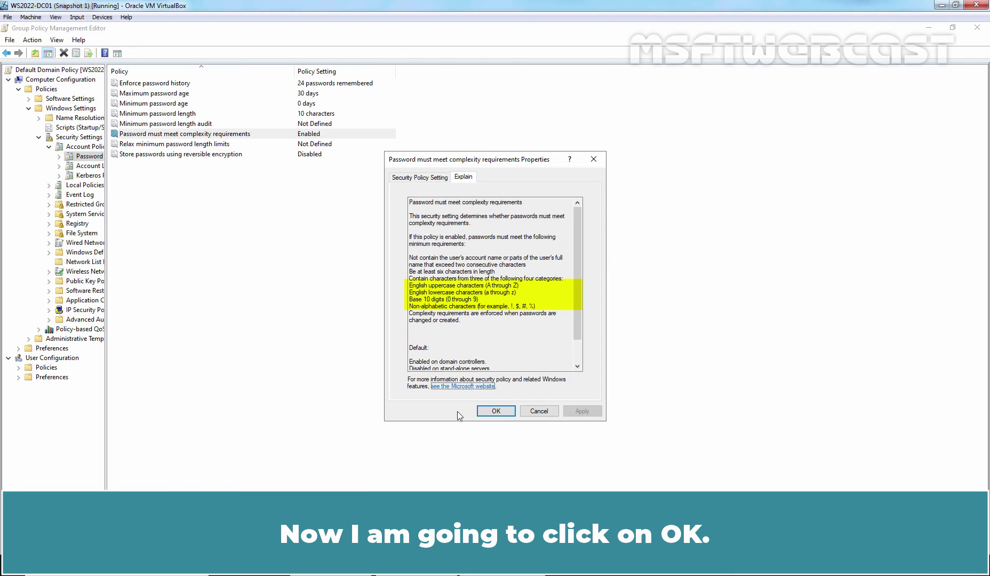
click(496, 411)
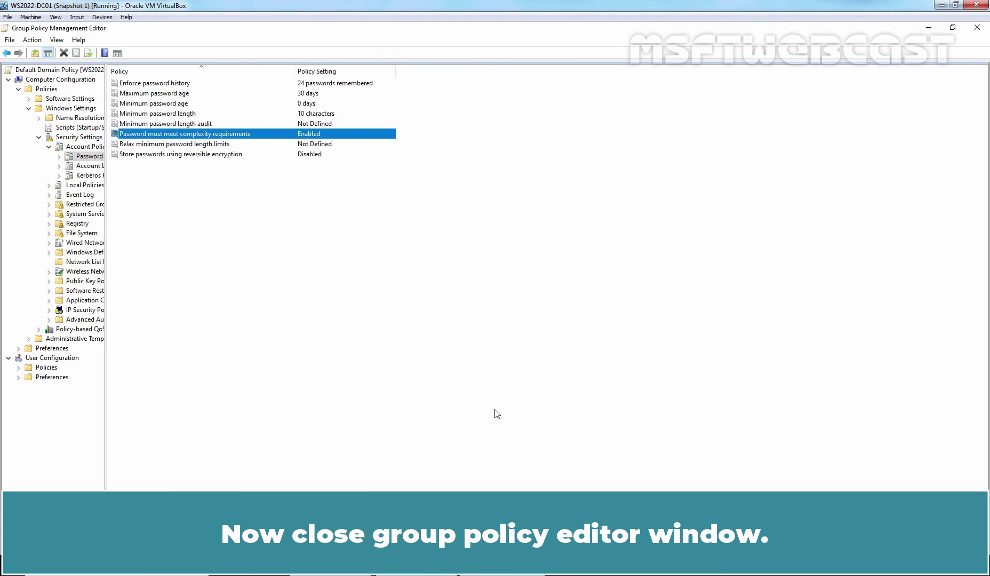
- Close the Group Policy Management Editor window
click(977, 27)
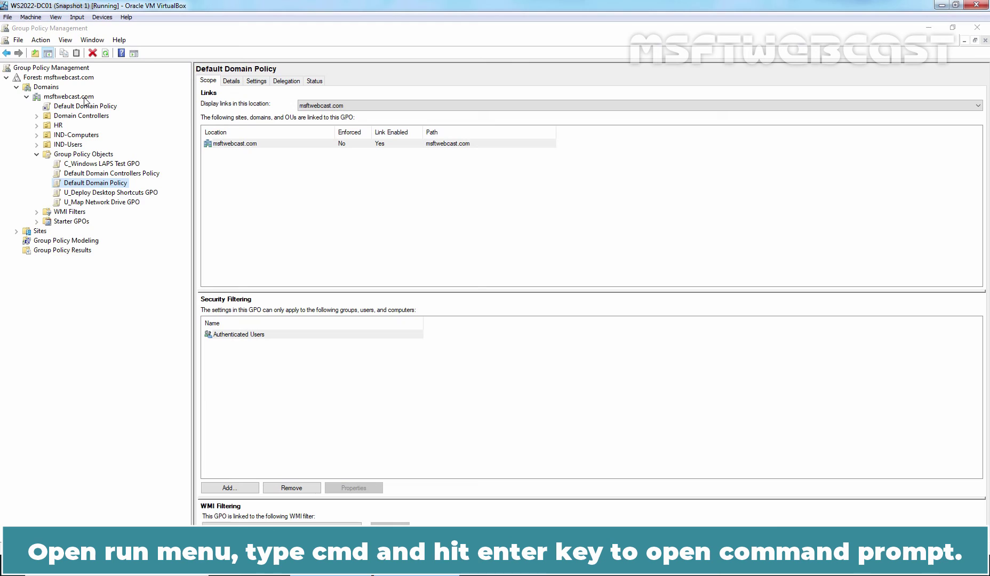
- Open a Command Prompt through Run and execute gpupdate /force
key(super+r)
text(cmd)
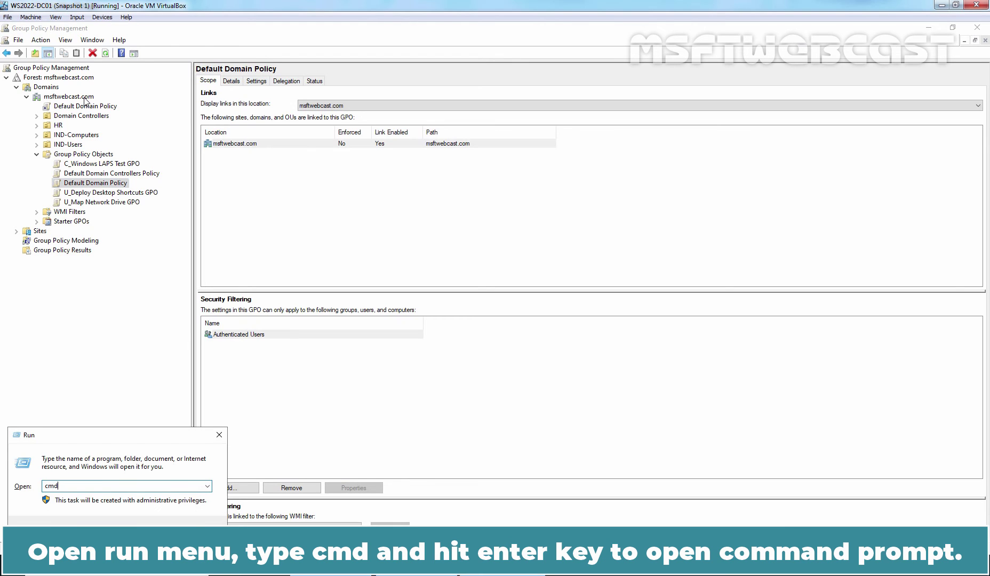
key(Return)
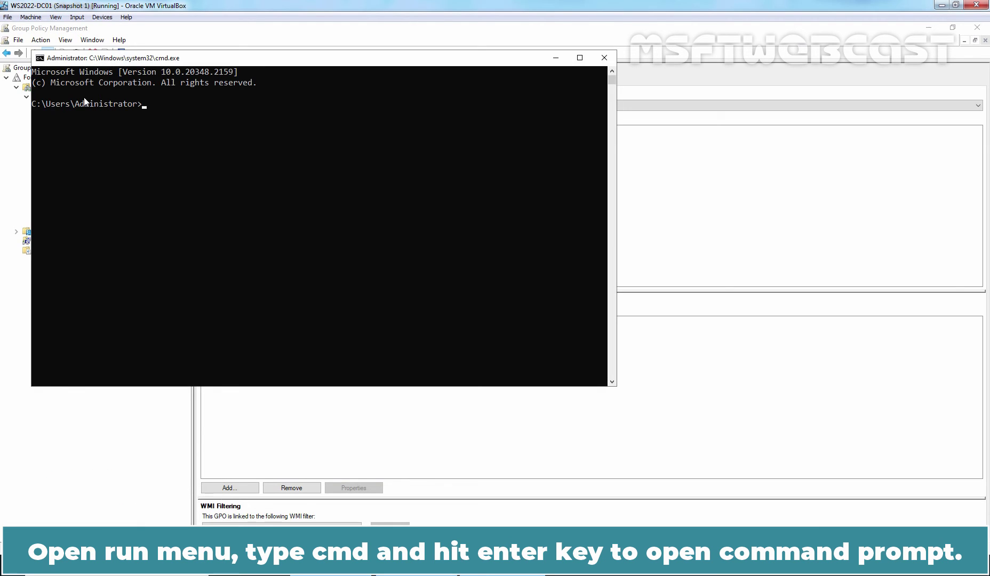
text(gp)
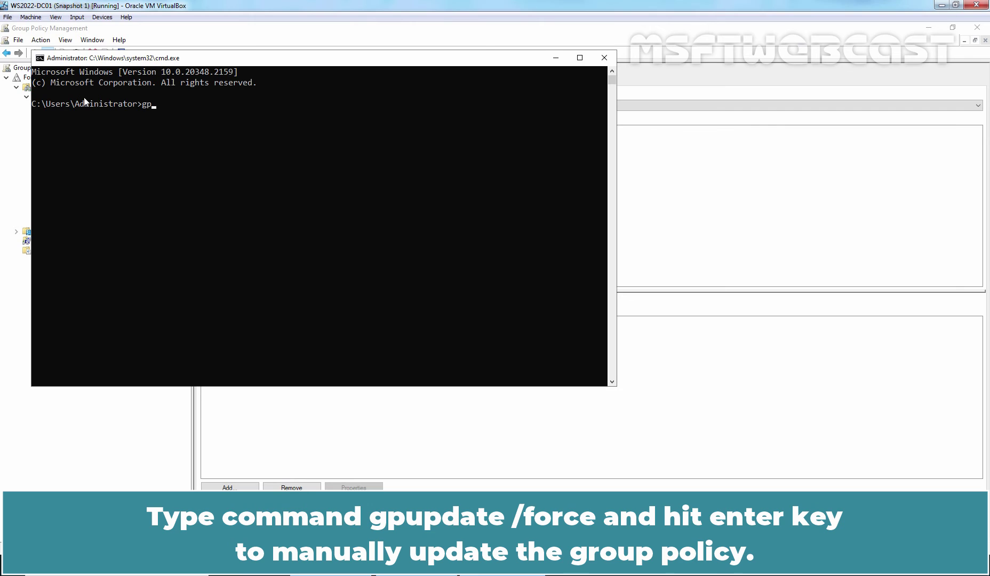
text(update /force)
key(Return)
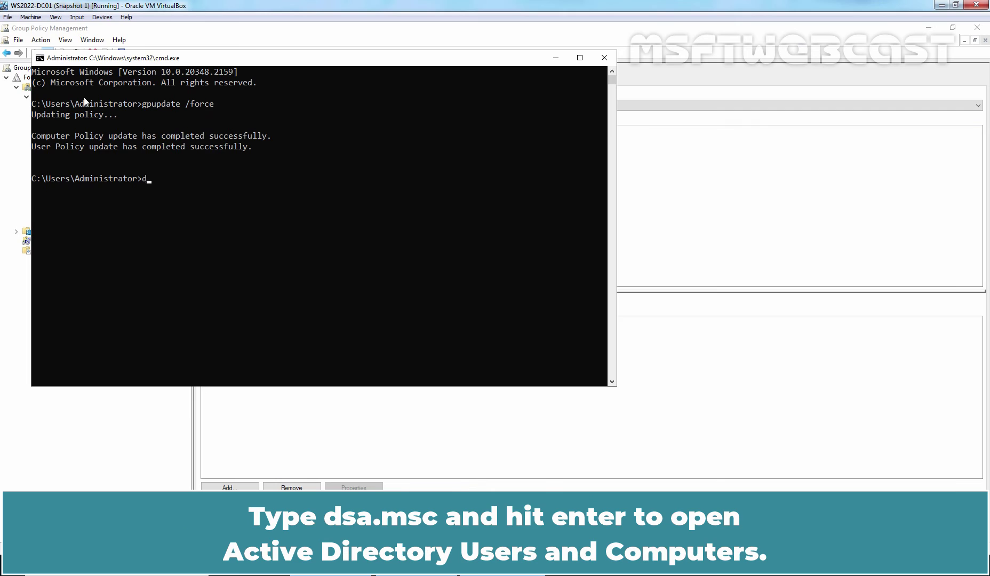
- Launch dsa.msc, then copy a short test password typed into the Run box
text(dsa.msc)
key(Return)
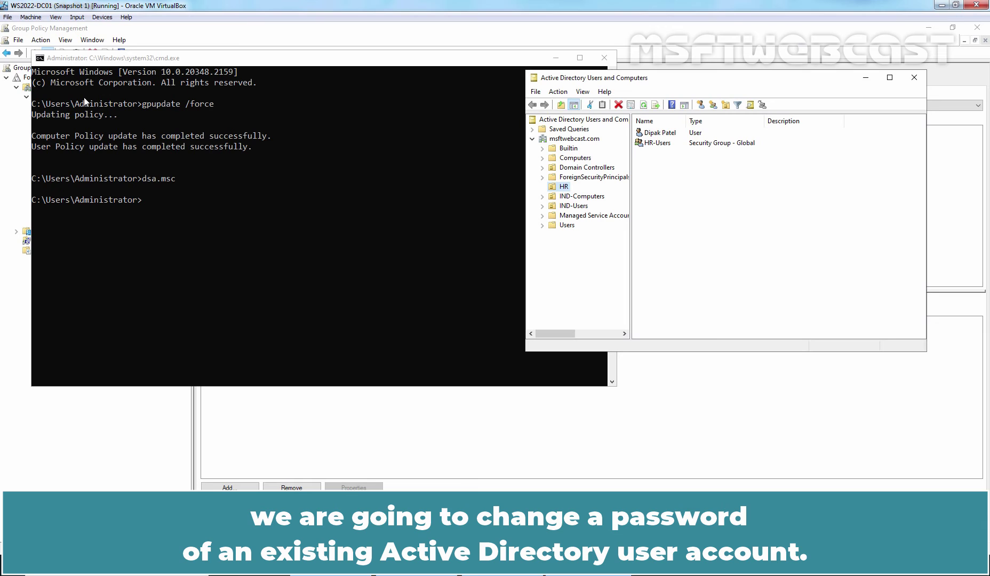
key(super+r)
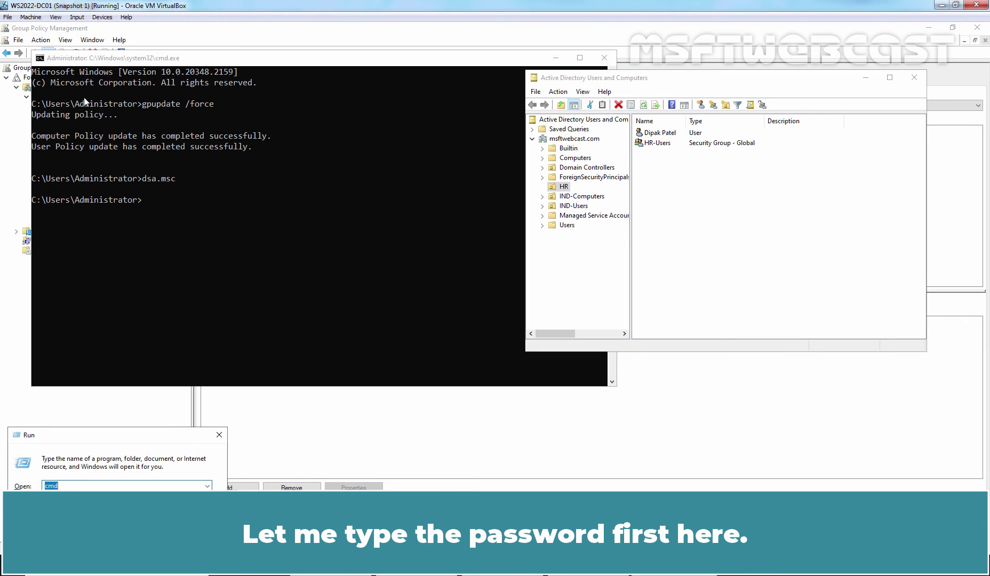
text(Pass@123)
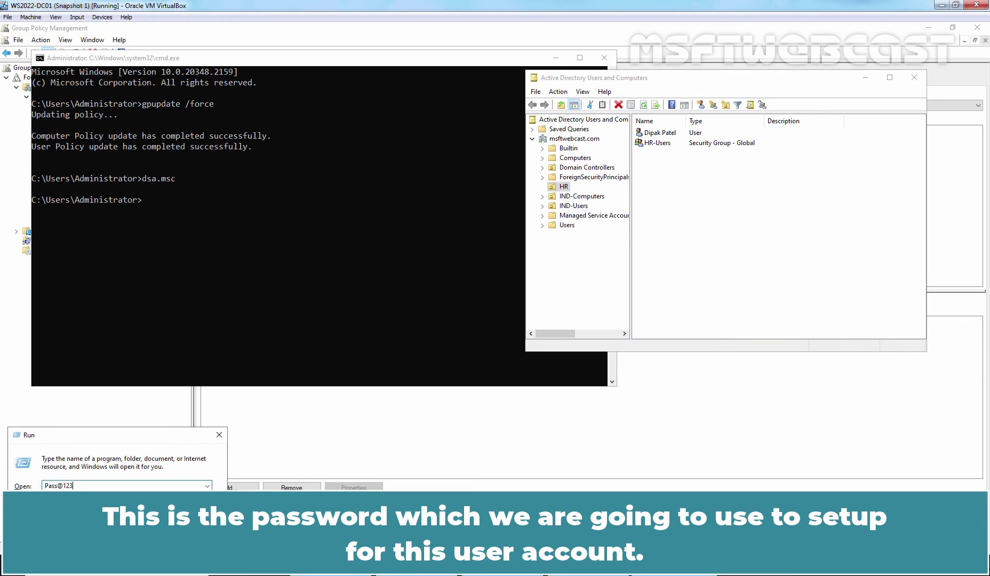
drag(99, 486, 25, 486)
right_click(54, 486)
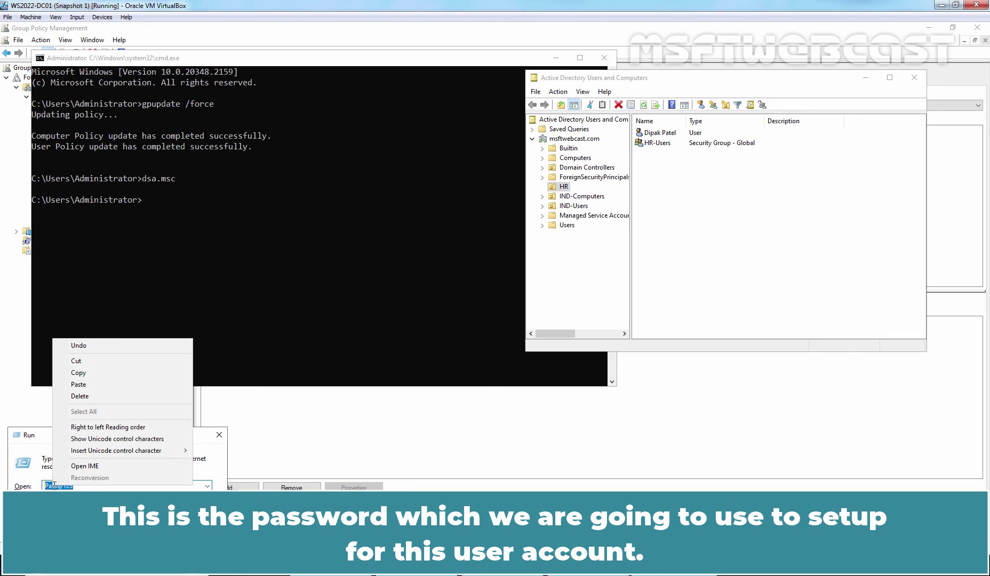
click(90, 374)
click(713, 245)
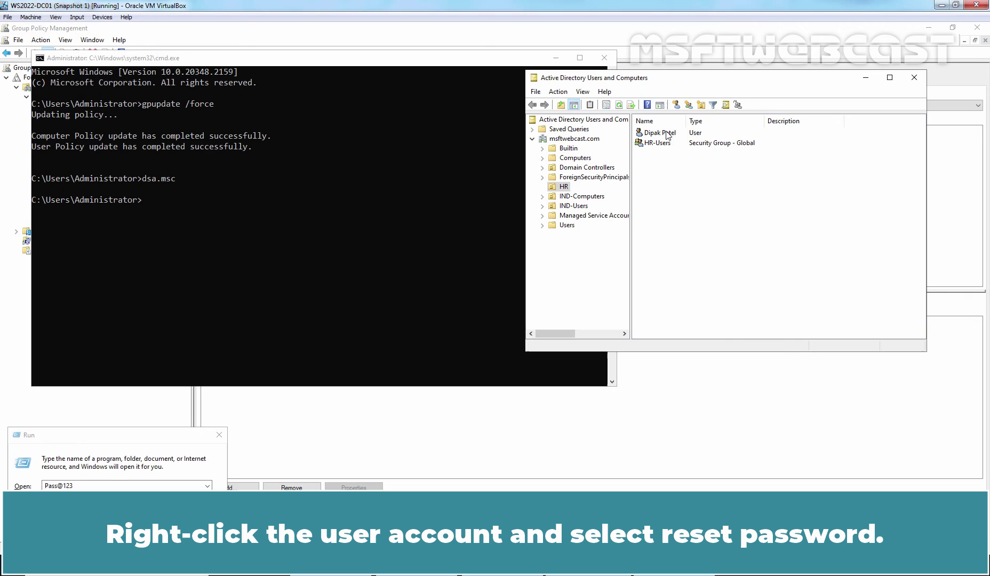
- Reset the HR user's password by pasting the short test password into both fields, and submit
click(668, 135)
right_click(668, 136)
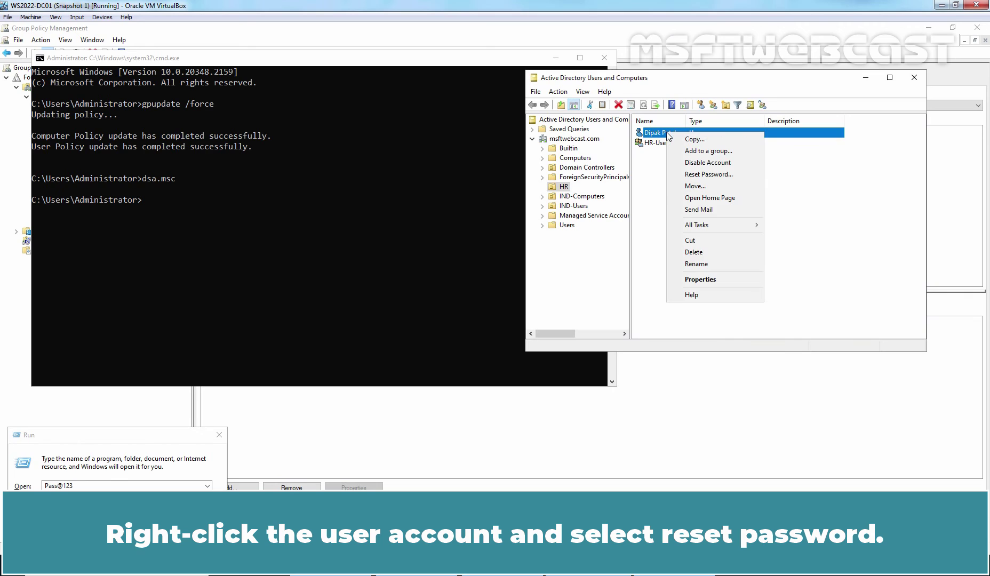
click(703, 175)
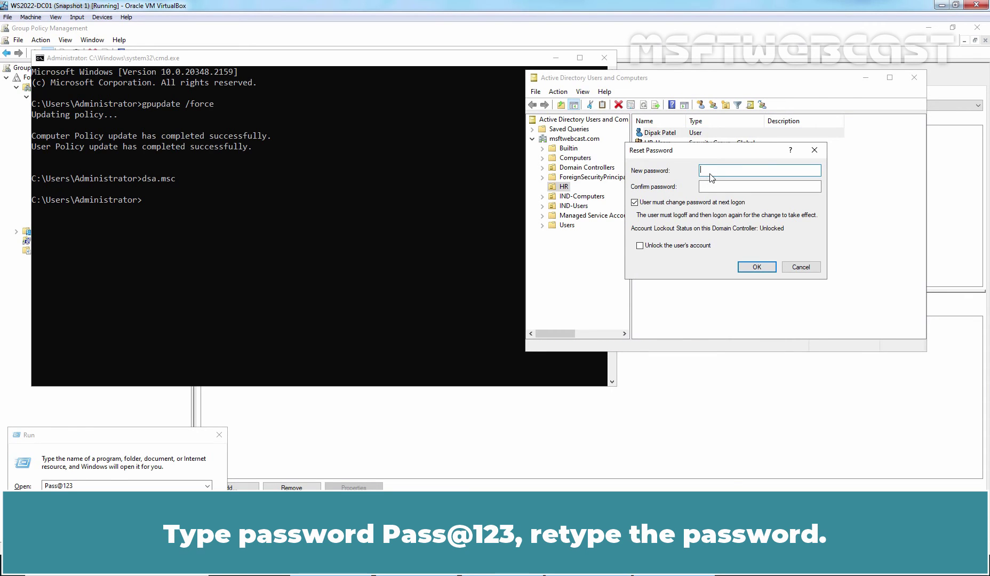
key(ctrl+v)
click(713, 185)
key(ctrl+v)
click(756, 267)
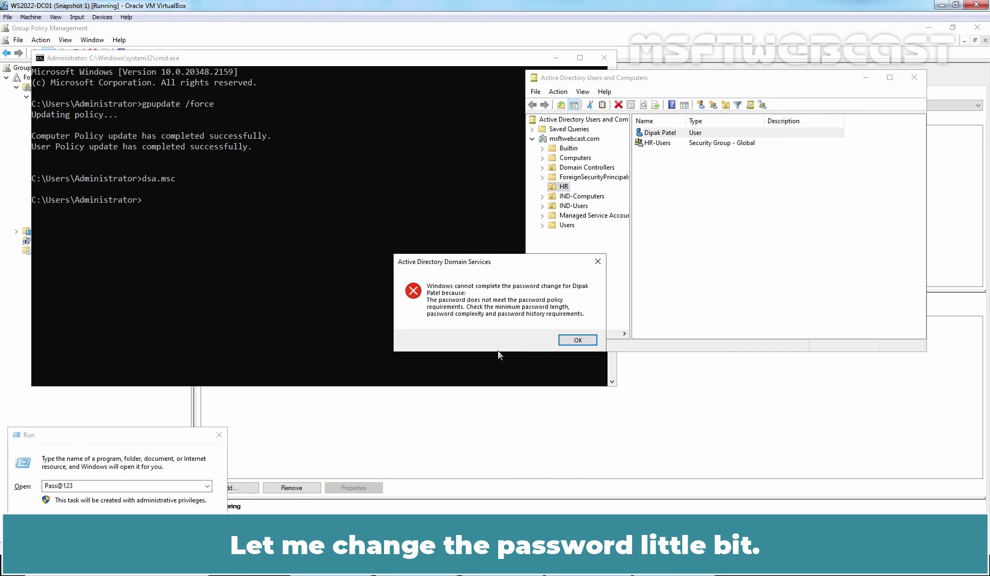
- Append two digits to the test password in the Run box, copy it, and dismiss the policy error
click(101, 486)
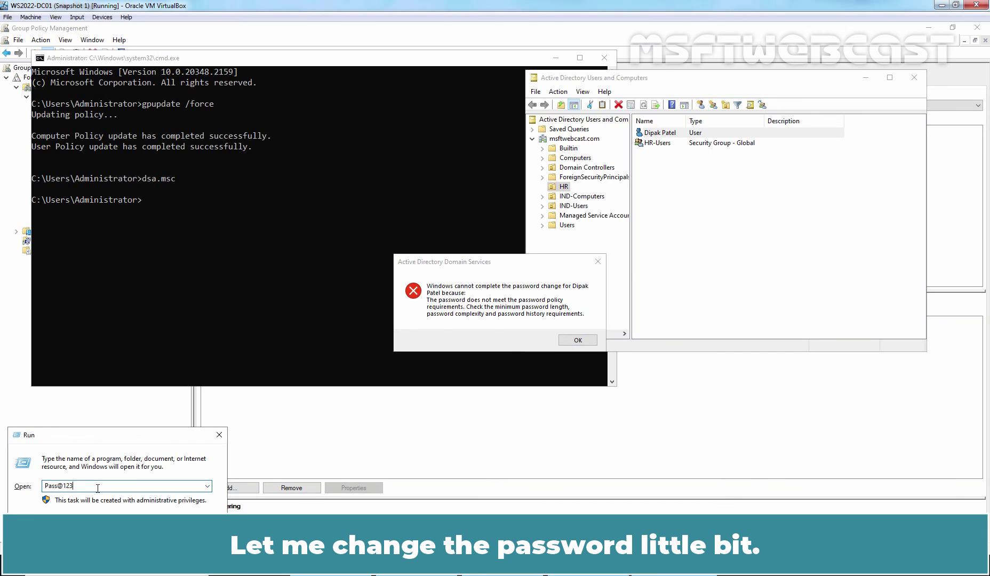
text(45)
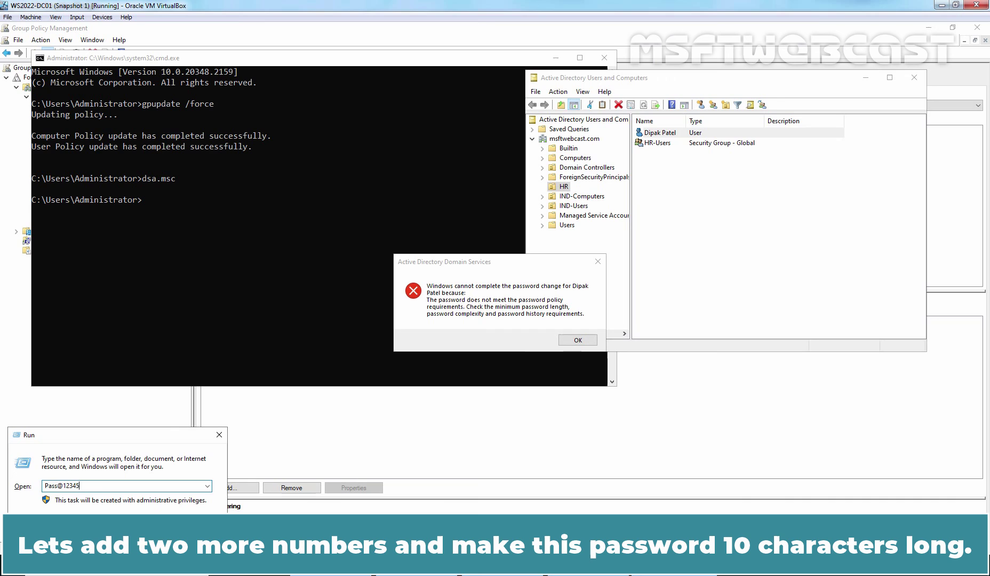
key(ctrl+a)
right_click(64, 486)
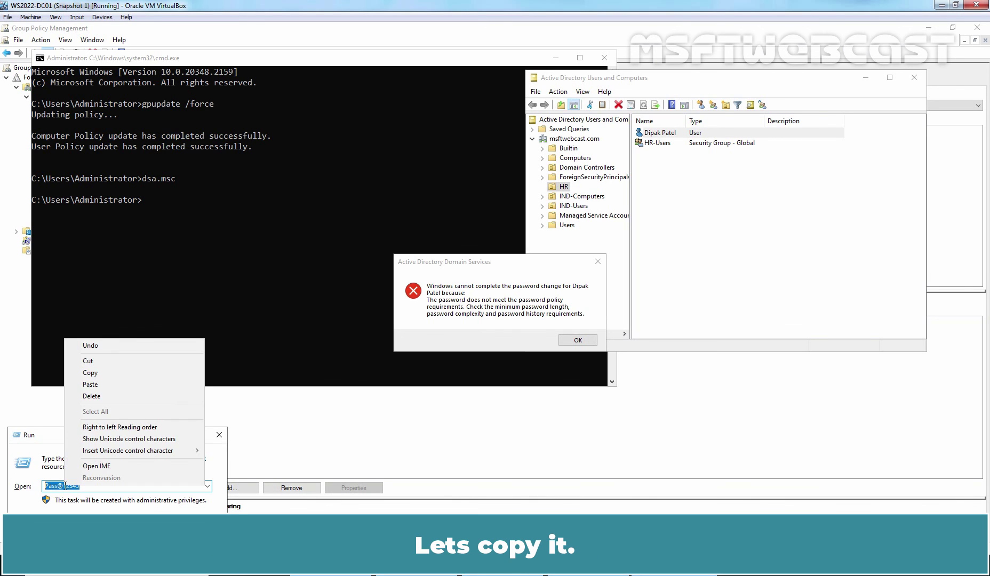
click(100, 376)
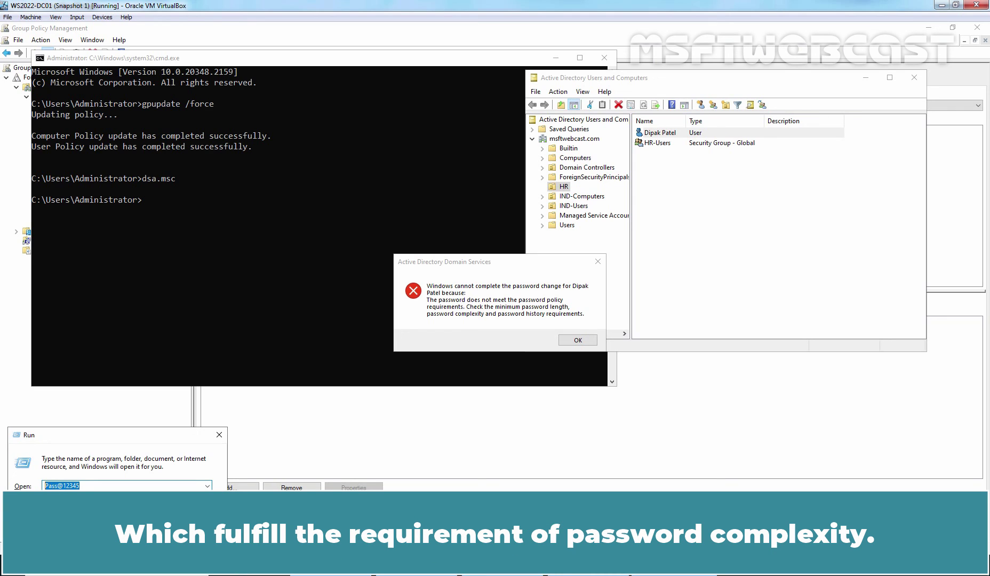
click(577, 340)
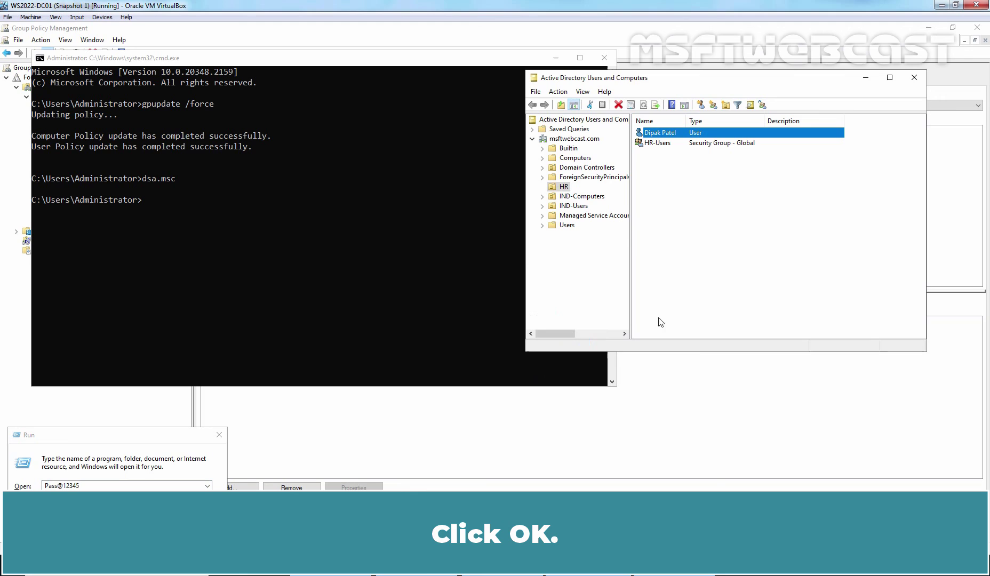
- Reset the HR user's password again, pasting the ten-character password into New and Confirm fields
right_click(676, 132)
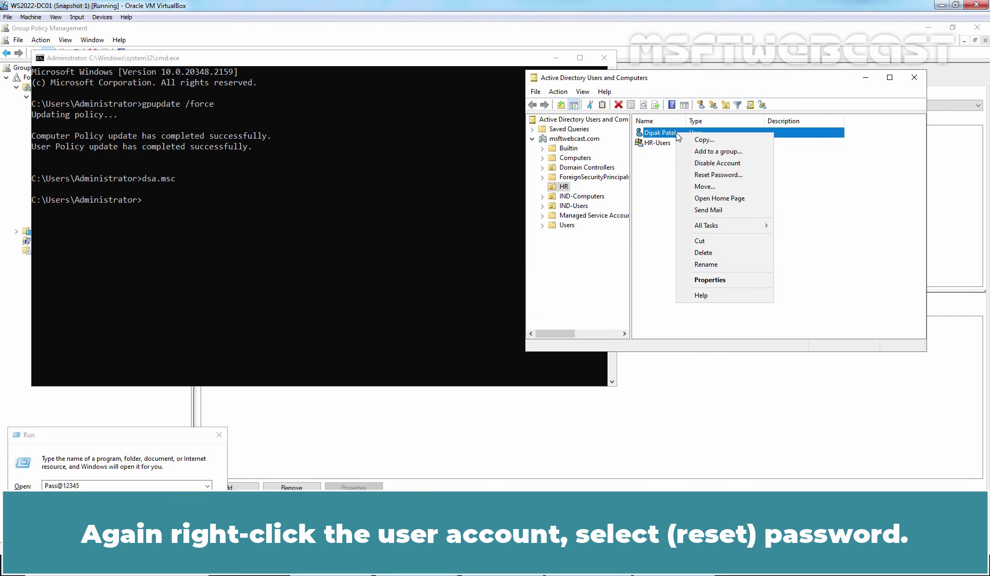
click(710, 175)
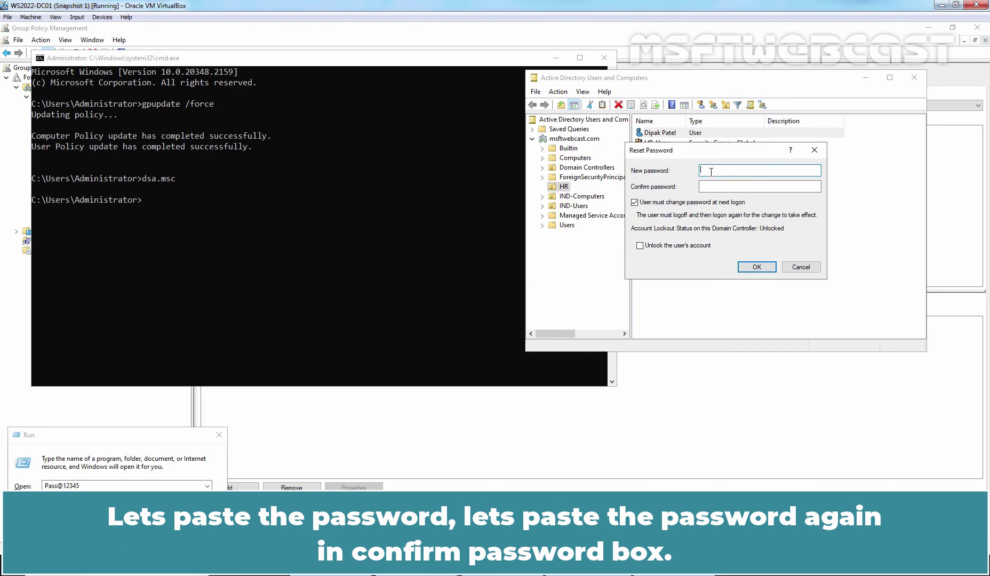
key(ctrl+v)
click(716, 186)
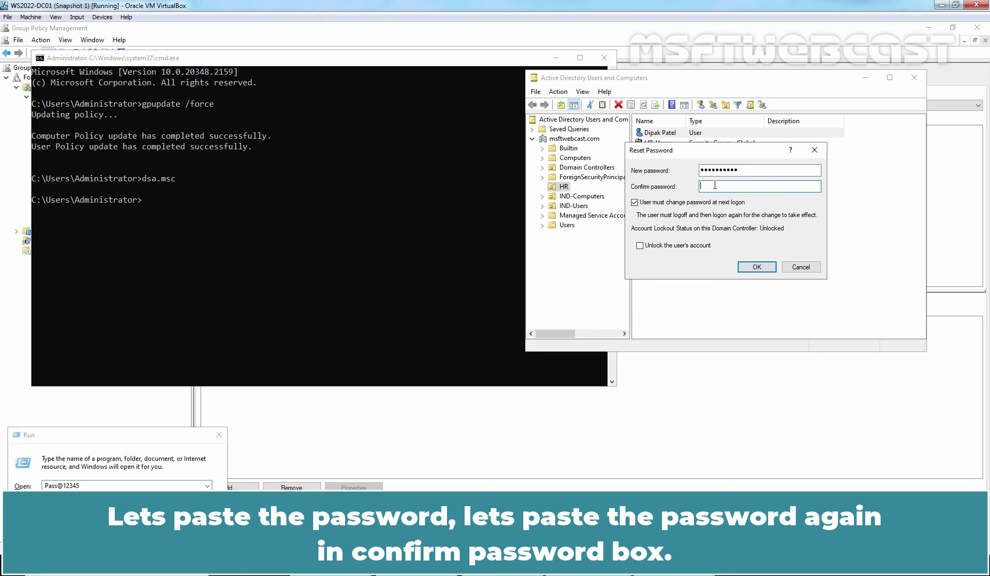
key(ctrl+v)
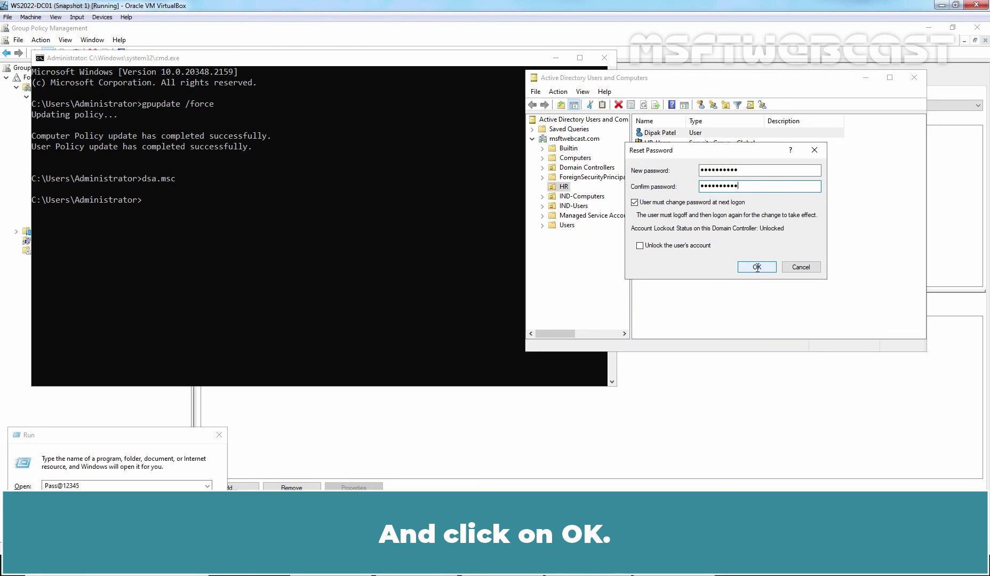
click(756, 267)
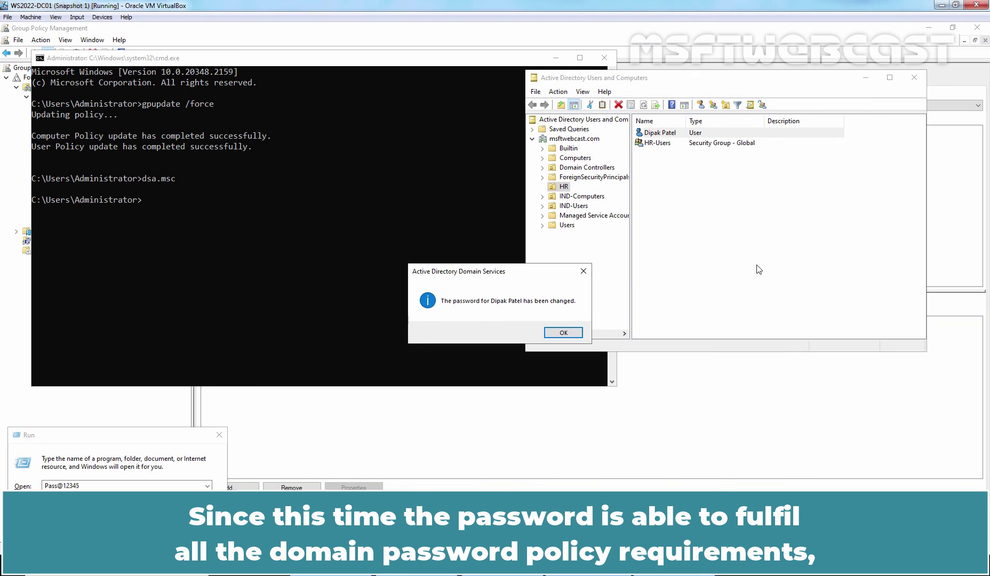